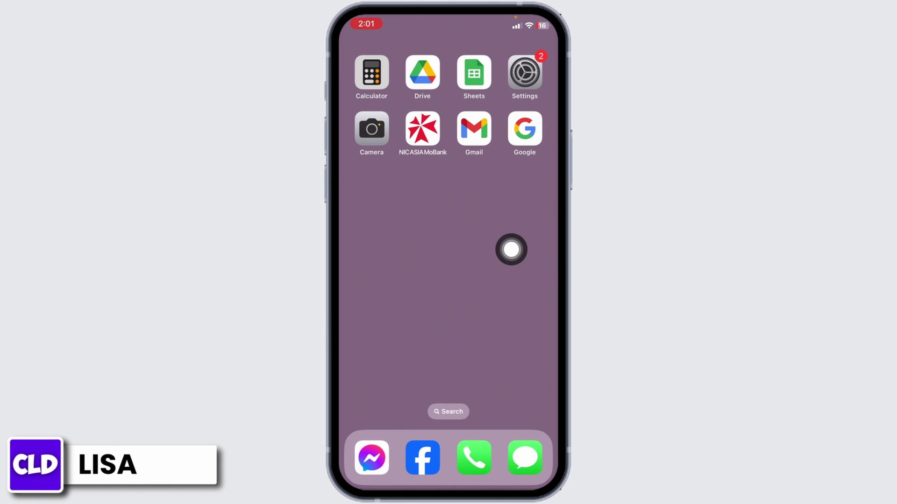
Launch Settings from the Home Screen and open the Apple ID account page
click(524, 85)
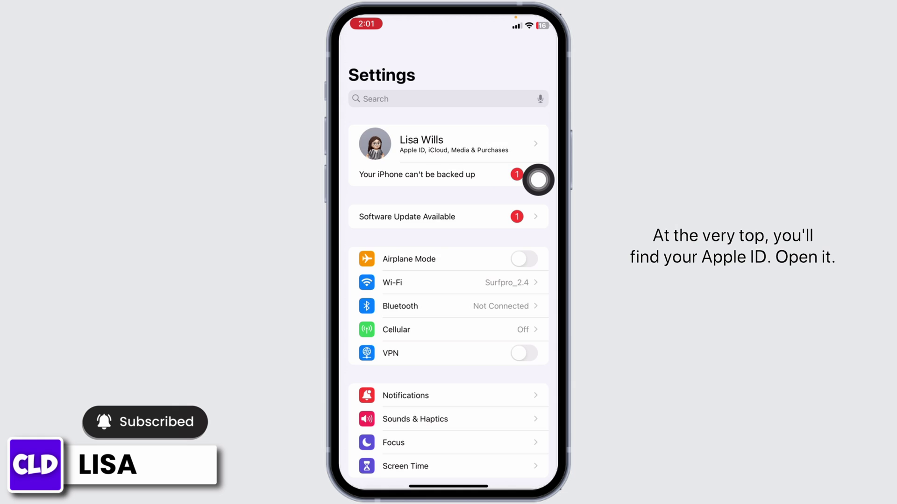
click(537, 179)
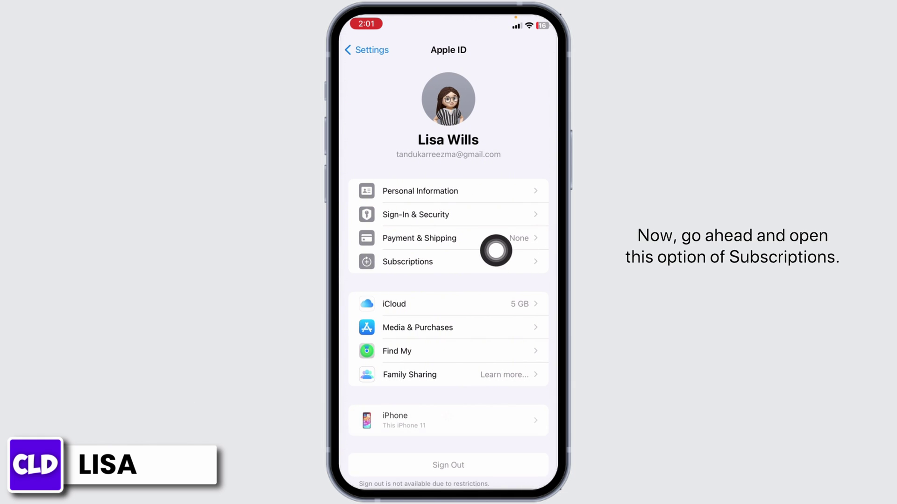
click(537, 254)
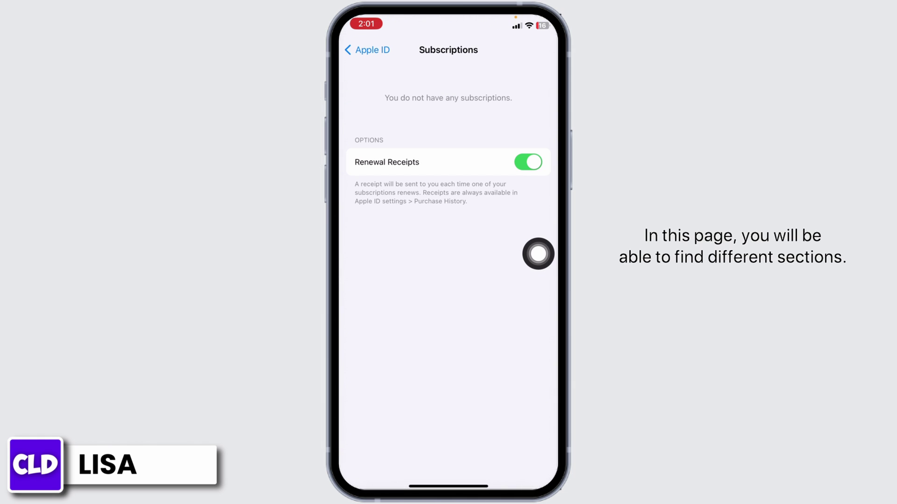